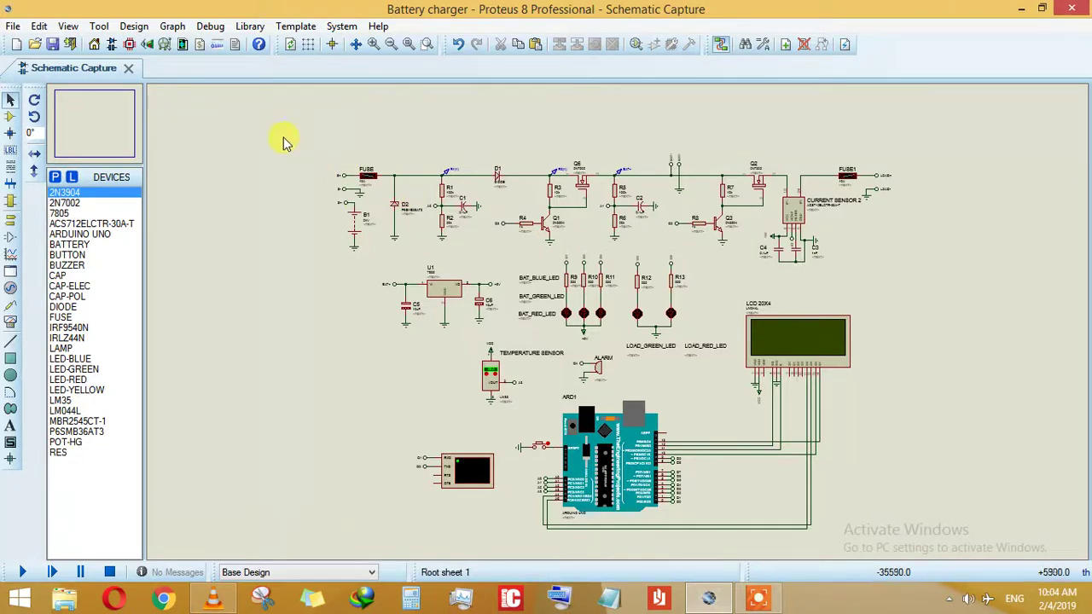
mouse_move(282, 136)
left_mouse_down()
mouse_move(360, 224)
mouse_move(354, 213)
left_mouse_up()
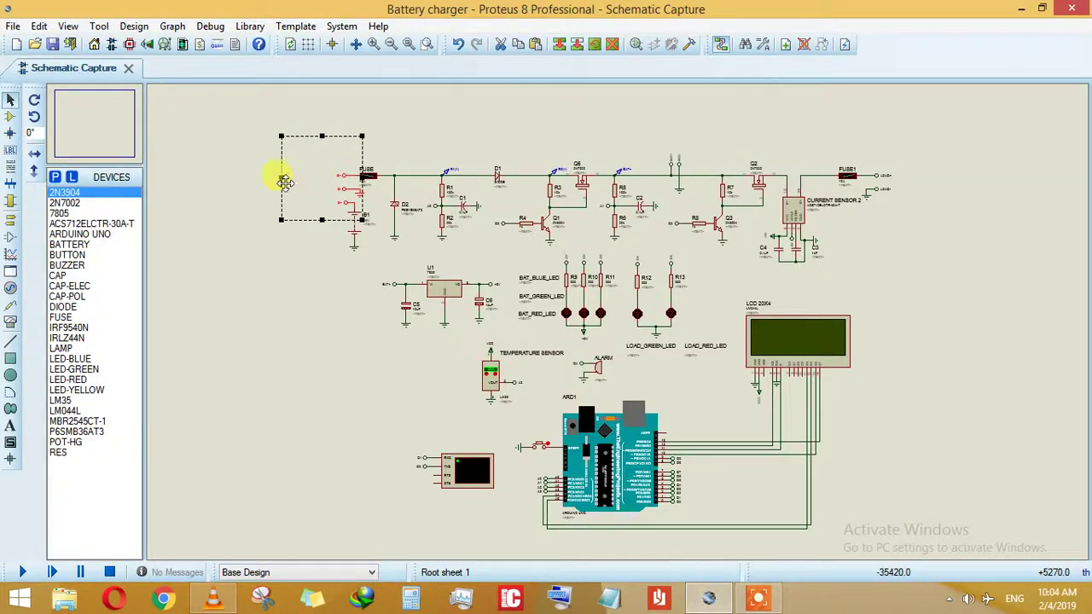
left_click(221, 146)
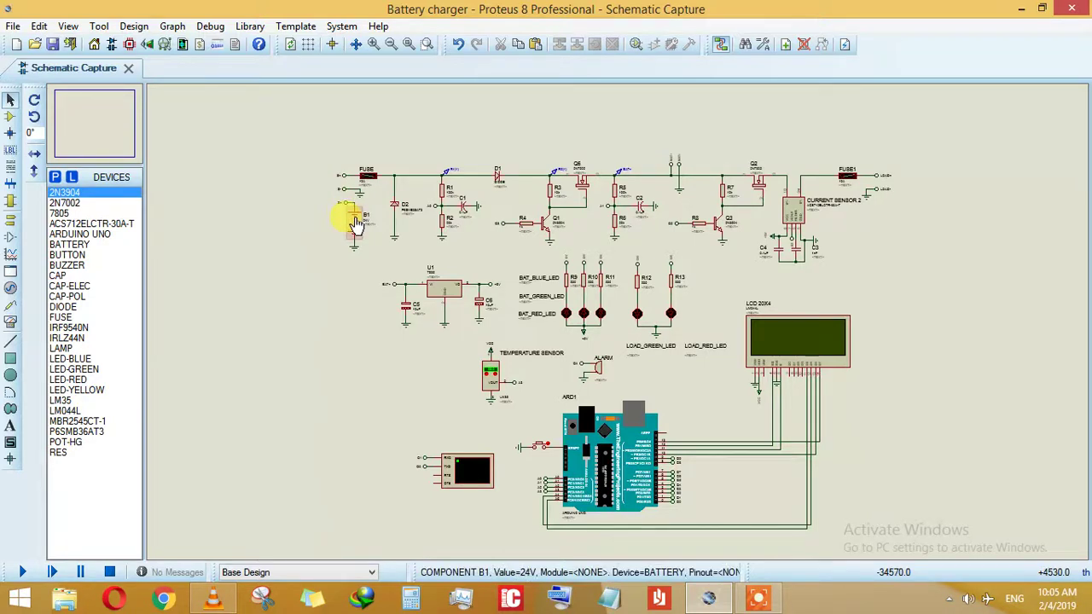
left_click(355, 220)
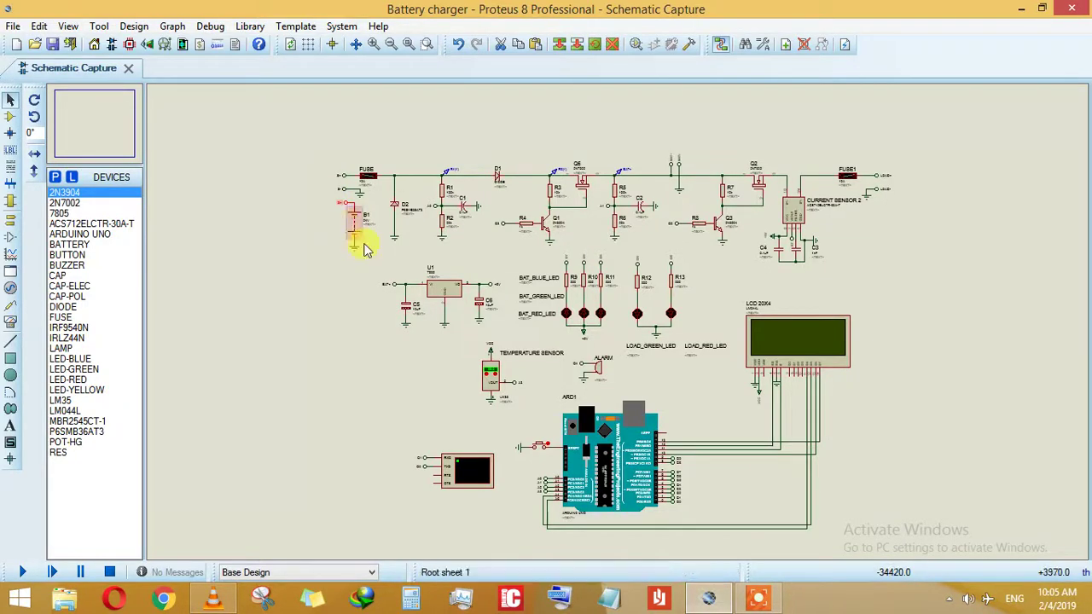
left_click_drag(356, 232, 318, 197)
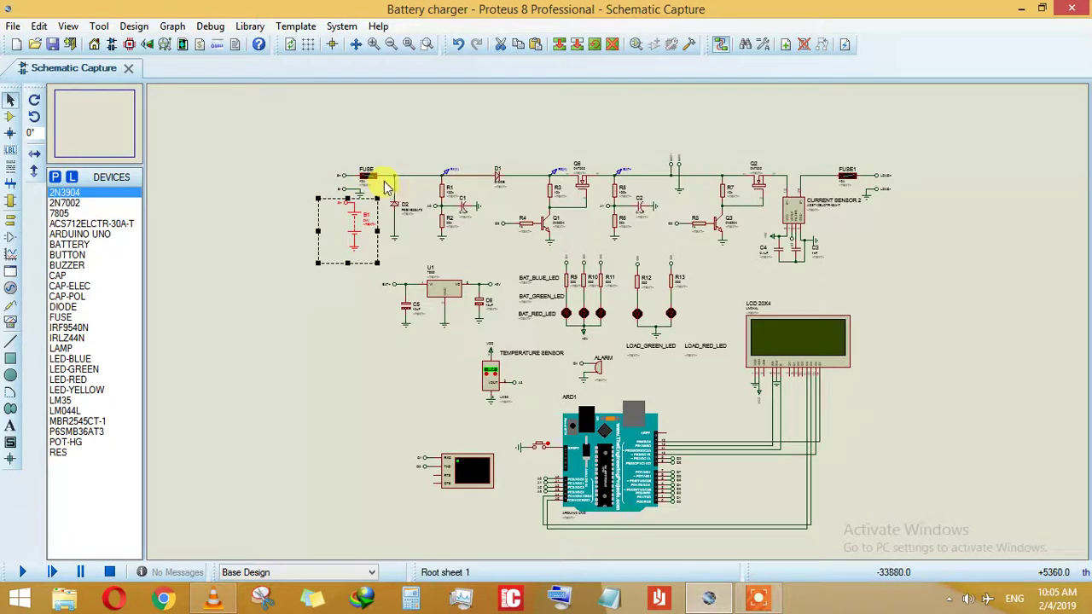
left_click(410, 251)
mouse_move(421, 256)
left_mouse_down()
mouse_move(378, 202)
mouse_move(381, 159)
left_mouse_up()
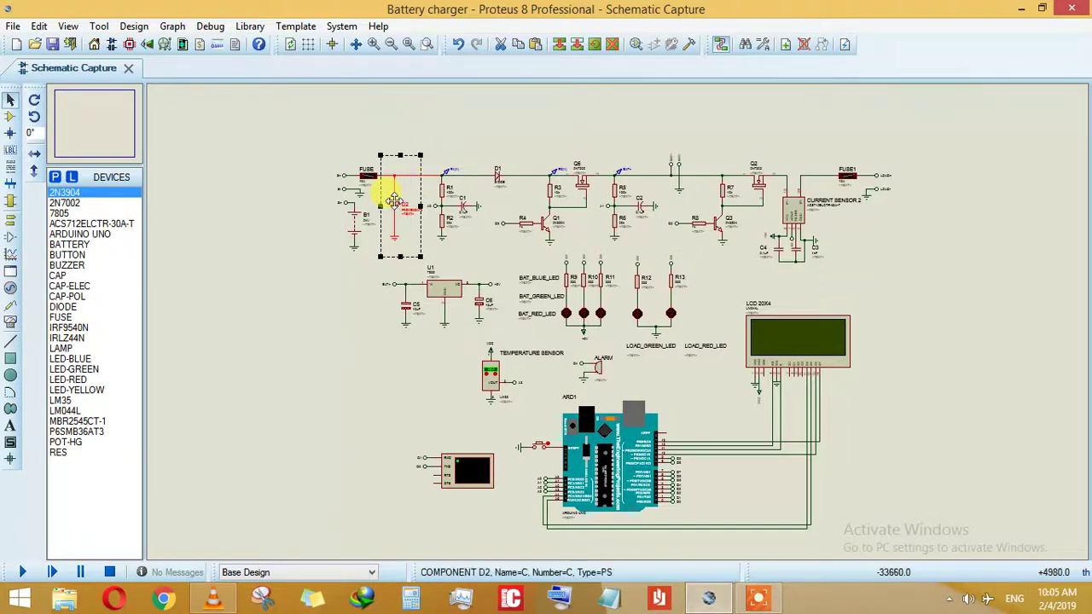
left_click(413, 140)
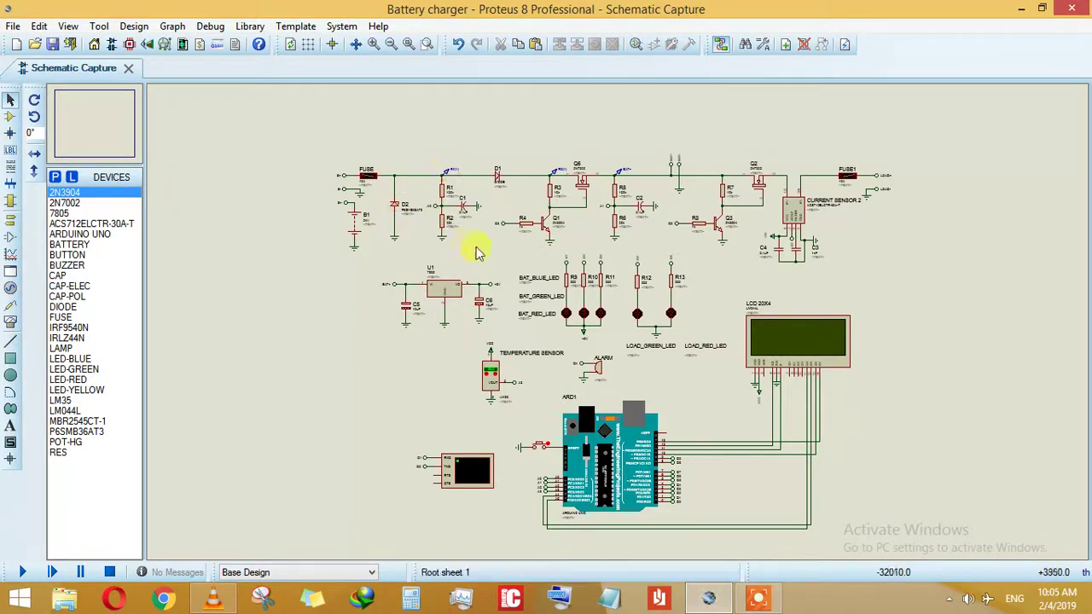
left_click_drag(487, 253, 423, 167)
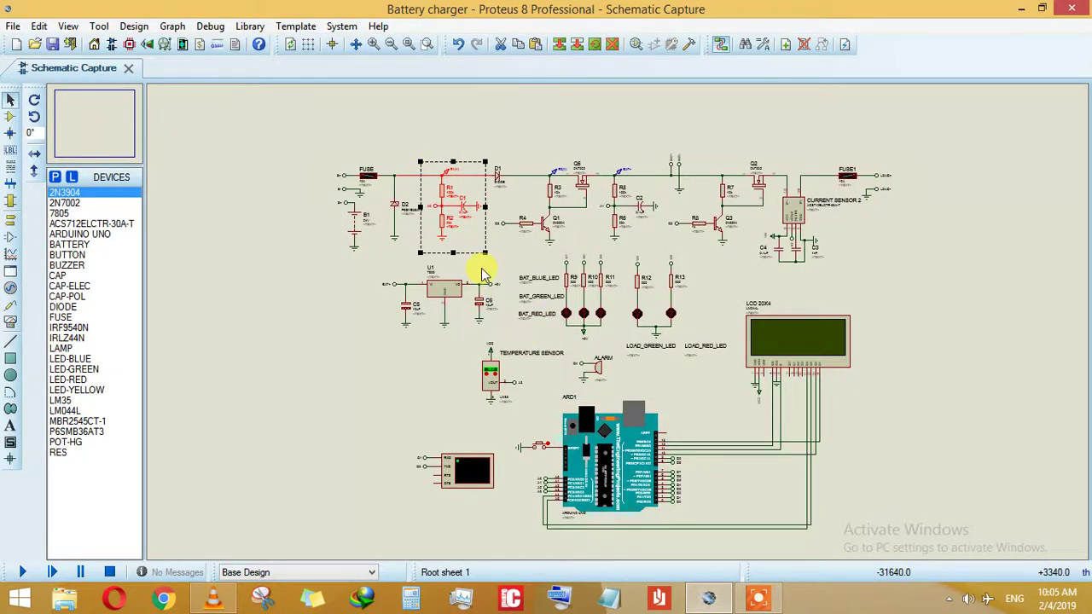
left_click_drag(477, 142, 524, 203)
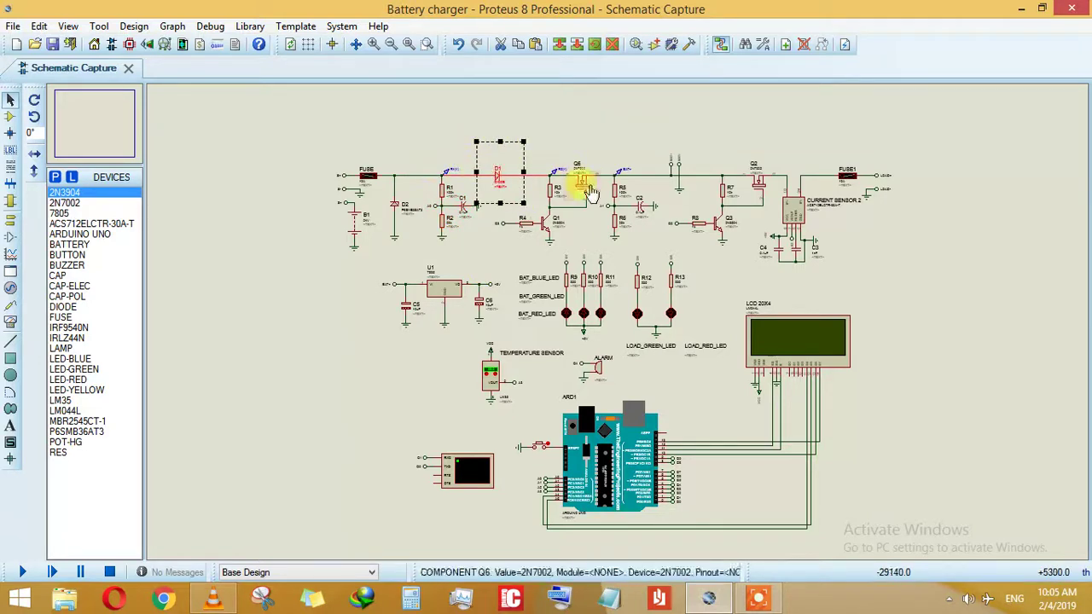
left_click(491, 128)
left_click_drag(475, 115, 479, 130)
left_click(569, 235)
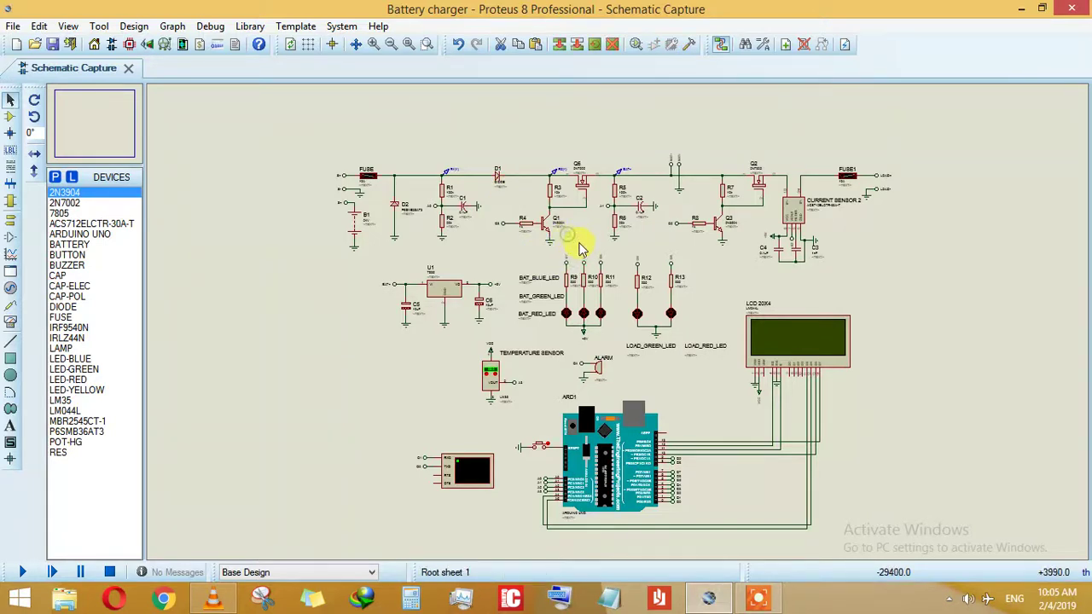
left_click_drag(579, 248, 497, 154)
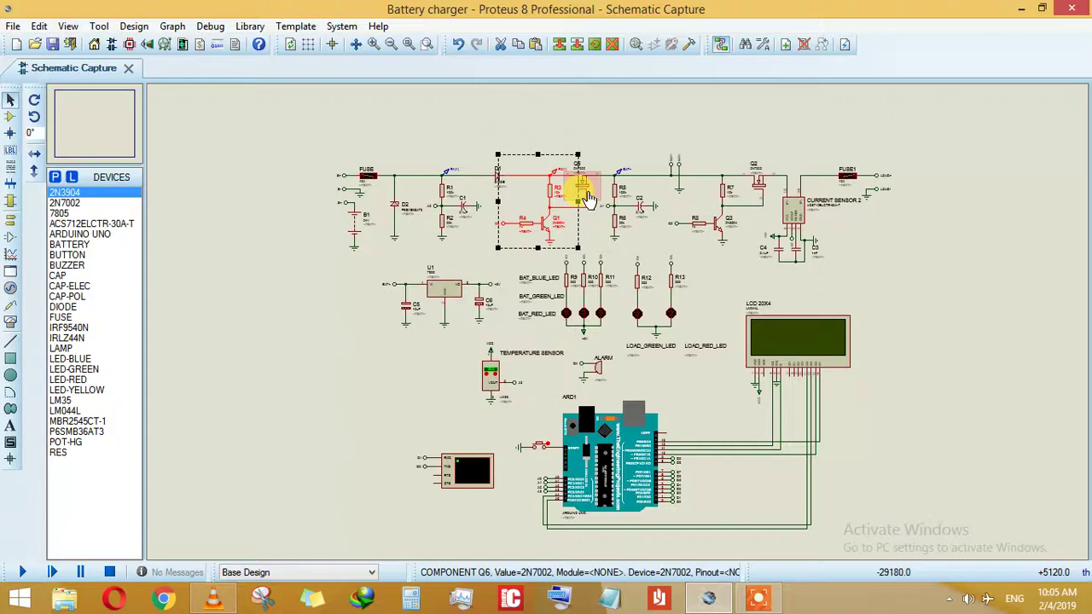
left_click_drag(587, 198, 585, 183)
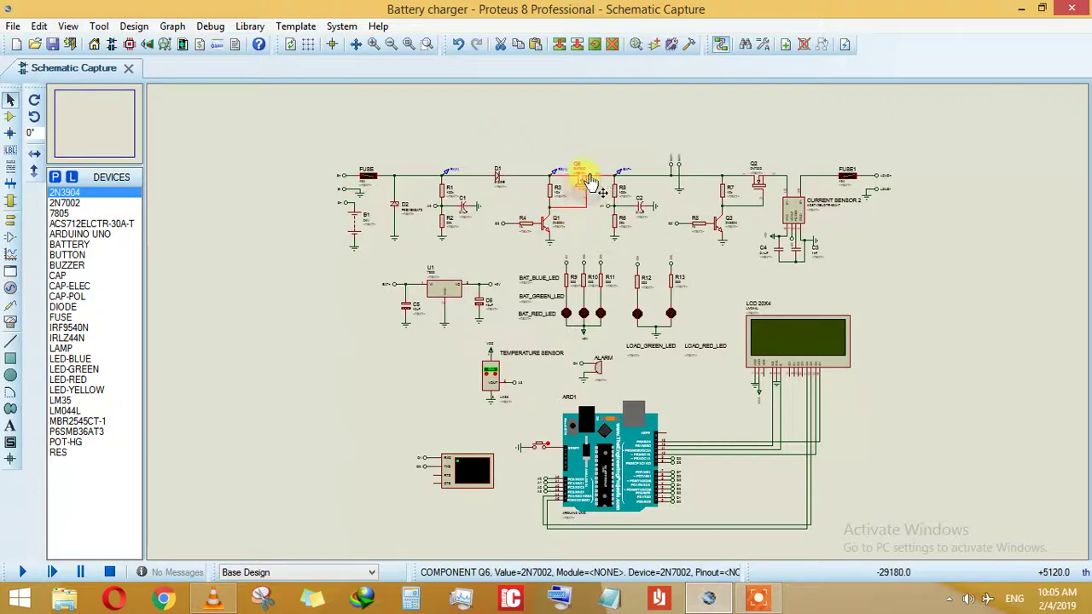
left_click(547, 232)
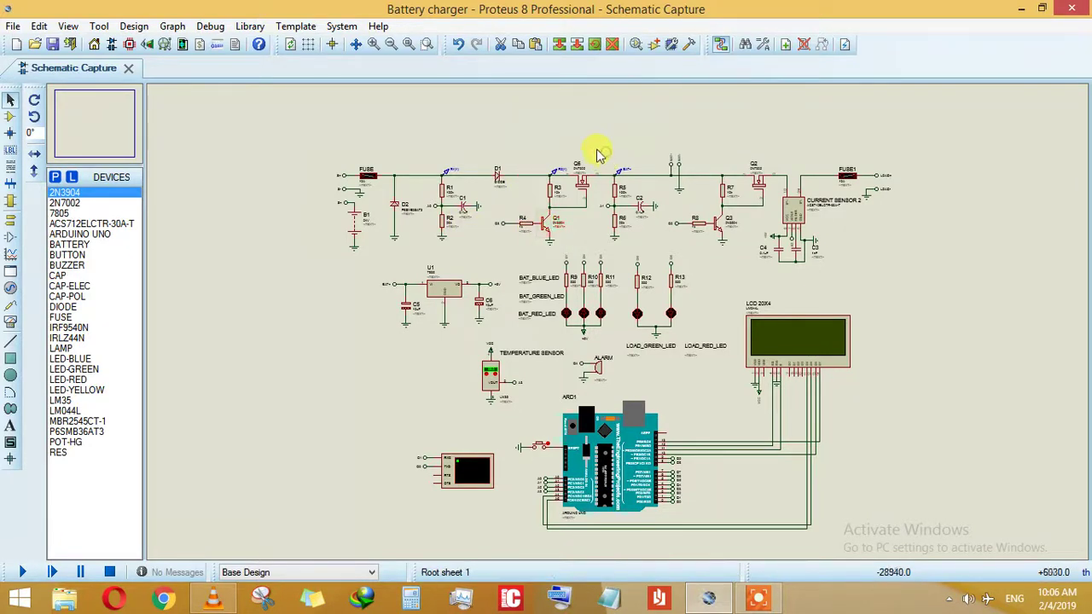
mouse_move(597, 150)
left_mouse_down()
mouse_move(668, 239)
mouse_move(591, 141)
left_mouse_up()
left_click(610, 452)
left_click(654, 239)
left_click(702, 159)
left_click_drag(653, 128, 704, 204)
left_click(703, 161)
left_click_drag(696, 139, 768, 256)
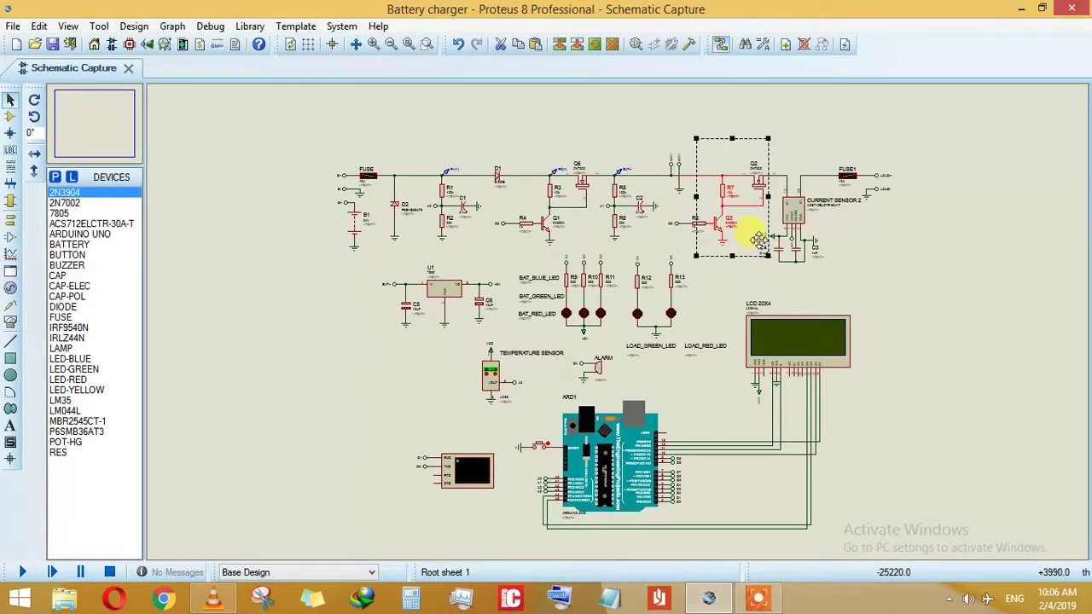
left_click_drag(841, 282, 765, 186)
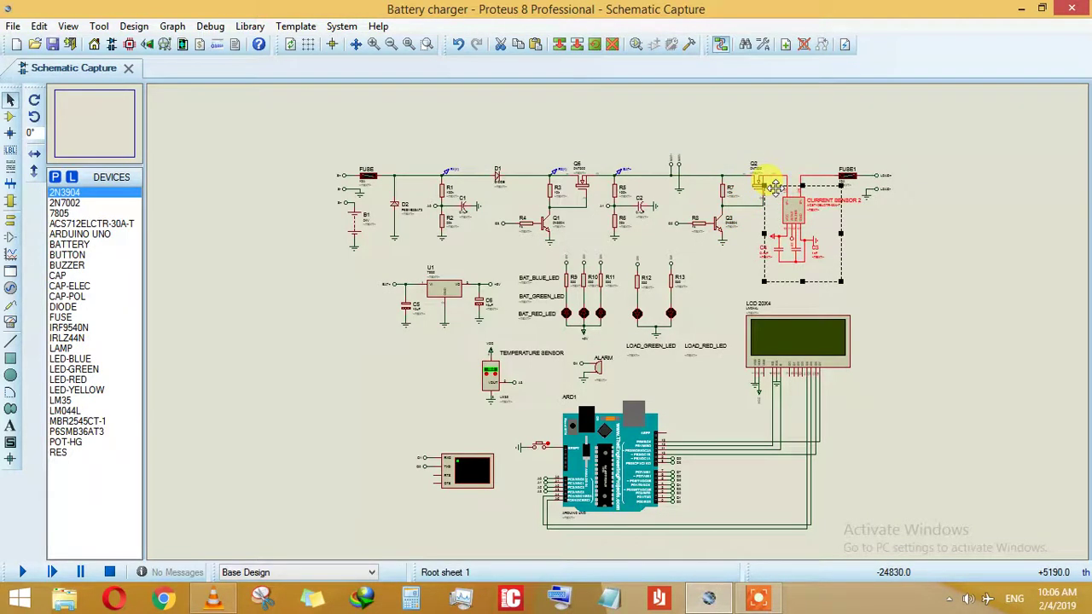
left_click(862, 156)
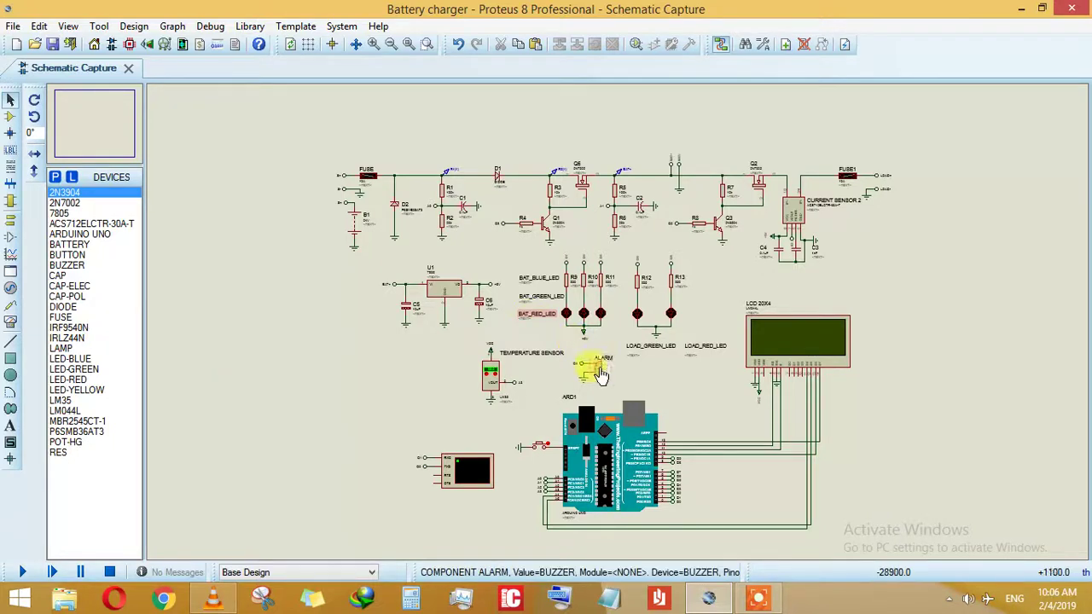
left_click_drag(621, 390, 566, 348)
mouse_move(469, 341)
left_mouse_down()
mouse_move(519, 390)
mouse_move(524, 415)
mouse_move(426, 336)
mouse_move(378, 261)
mouse_move(506, 340)
left_mouse_up()
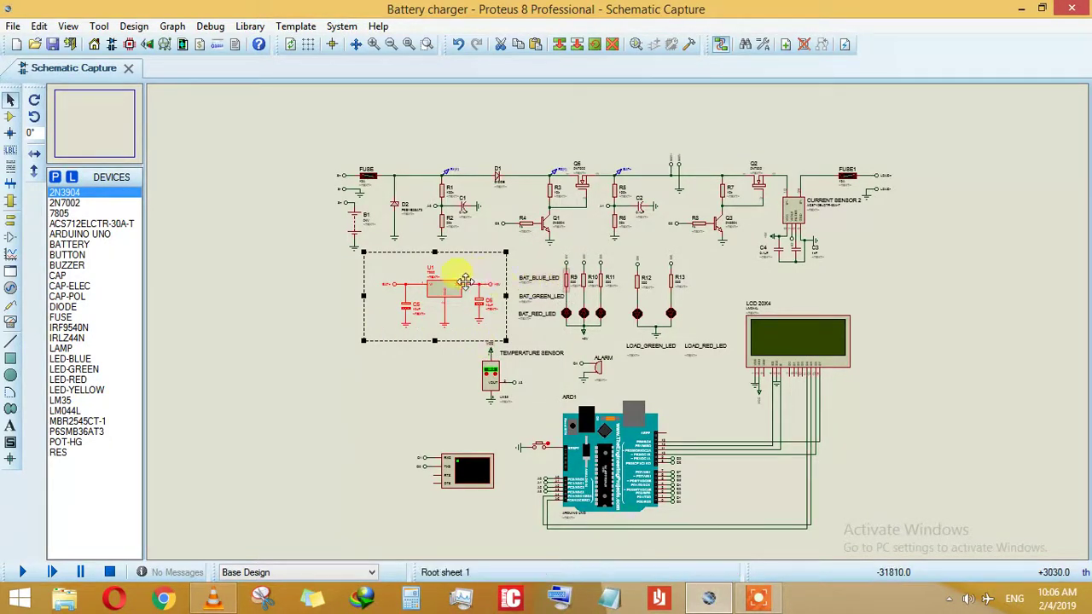
left_click(646, 378)
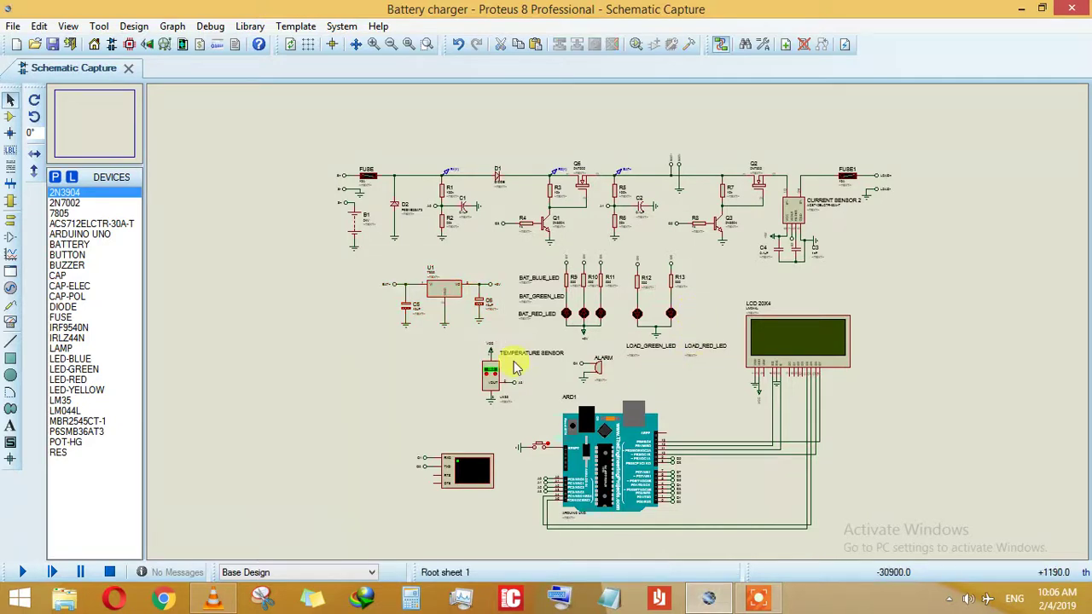